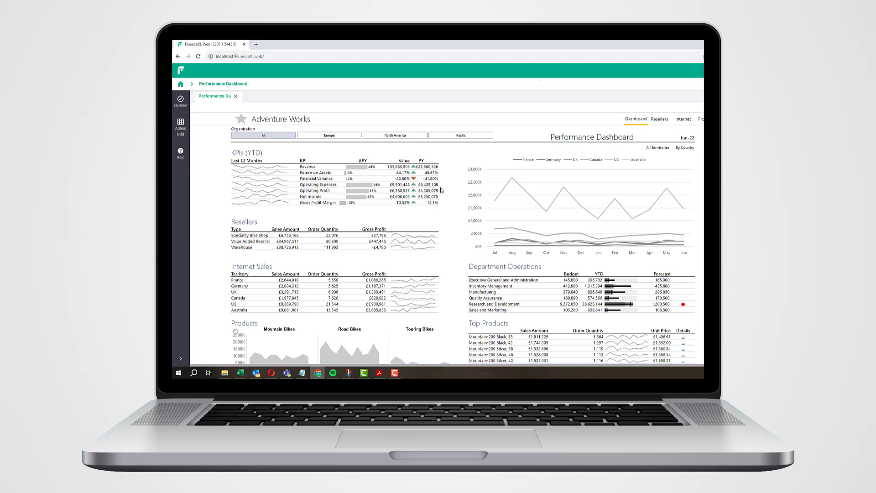
Switch the dashboard's organisation filter through Europe, North America and Pacific in turn
click(339, 137)
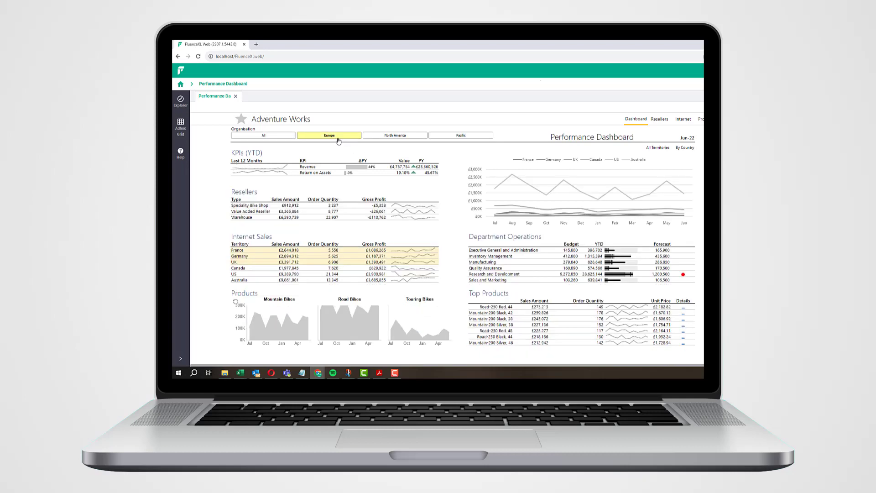
click(394, 140)
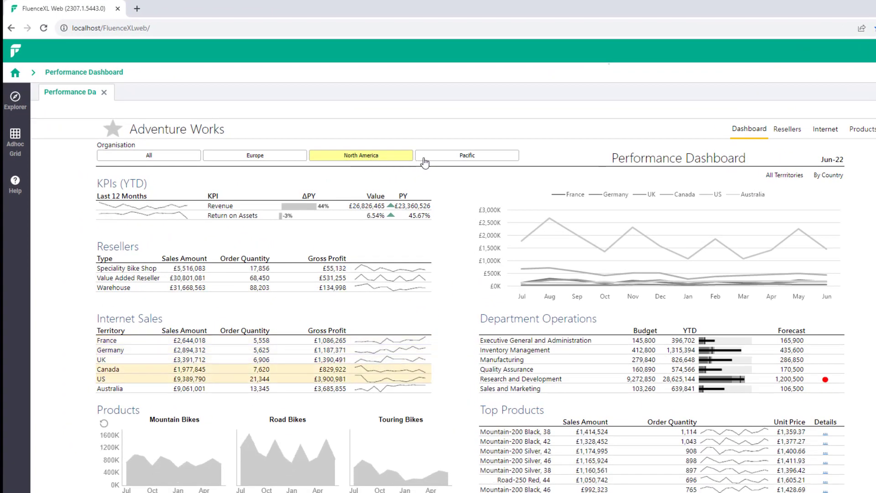
click(461, 157)
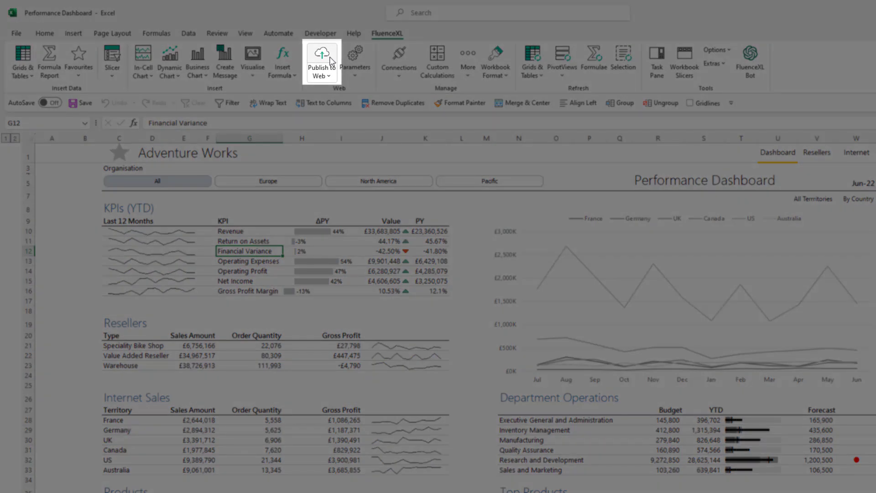
Connect to the FluenceXL Web server and publish Performance Dashboard into the 2023 folder
click(322, 57)
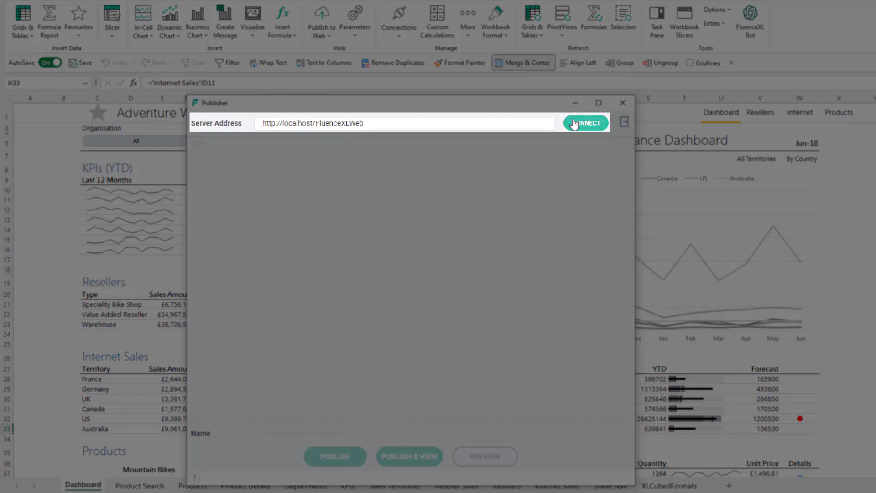
click(574, 124)
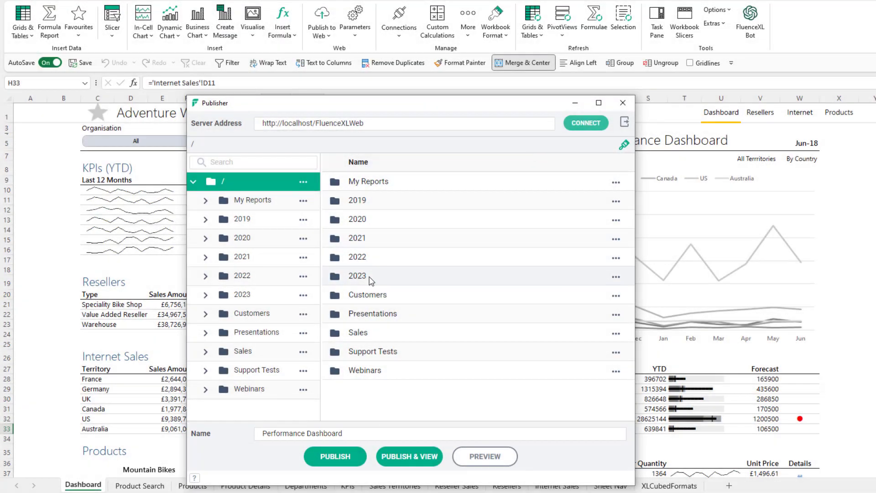
double_click(371, 280)
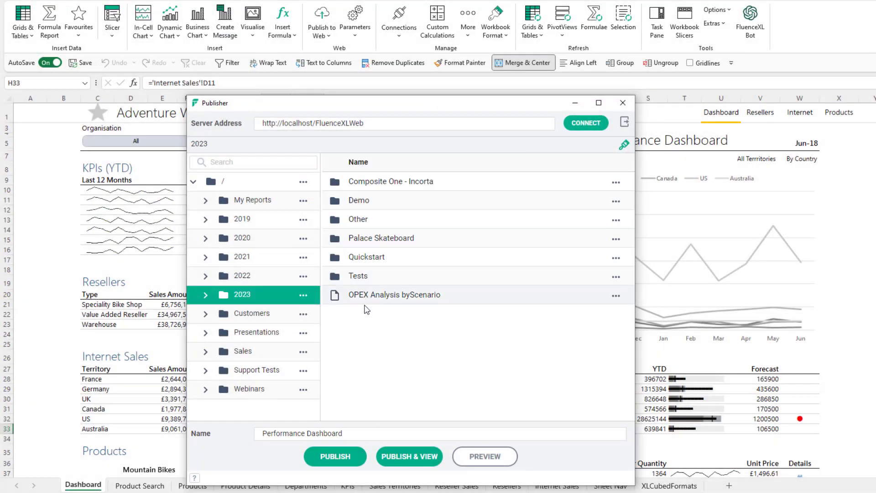
click(350, 454)
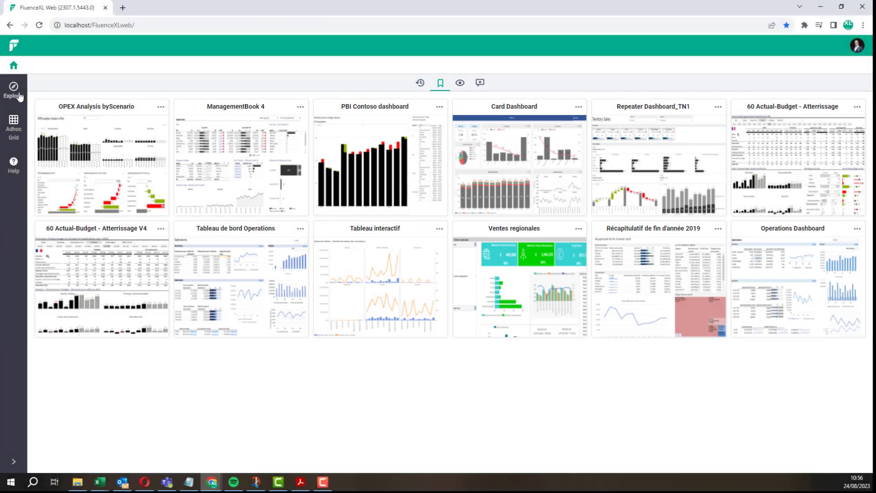
Browse the Explorer to the 2023 folder and open the Performance Dashboard report
click(20, 96)
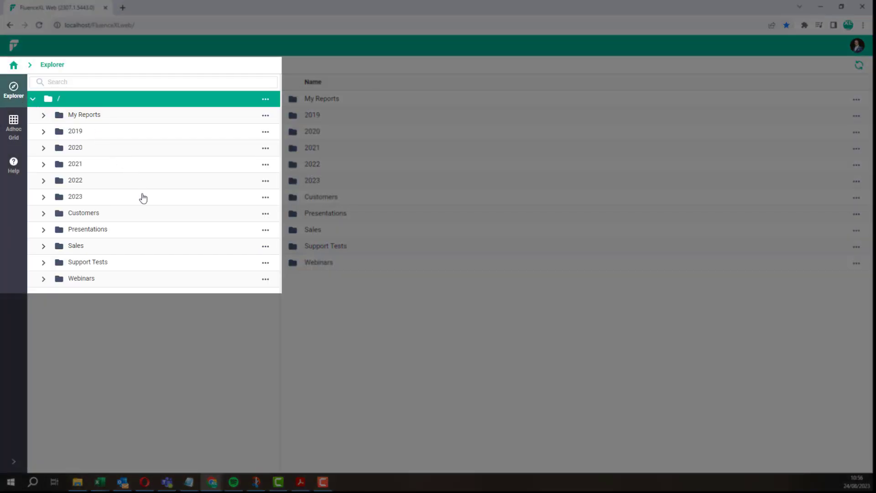
click(142, 197)
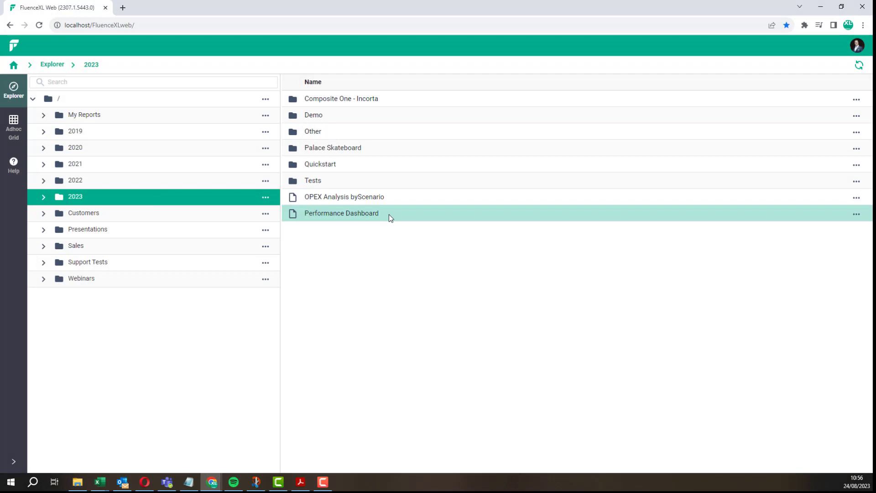
double_click(389, 214)
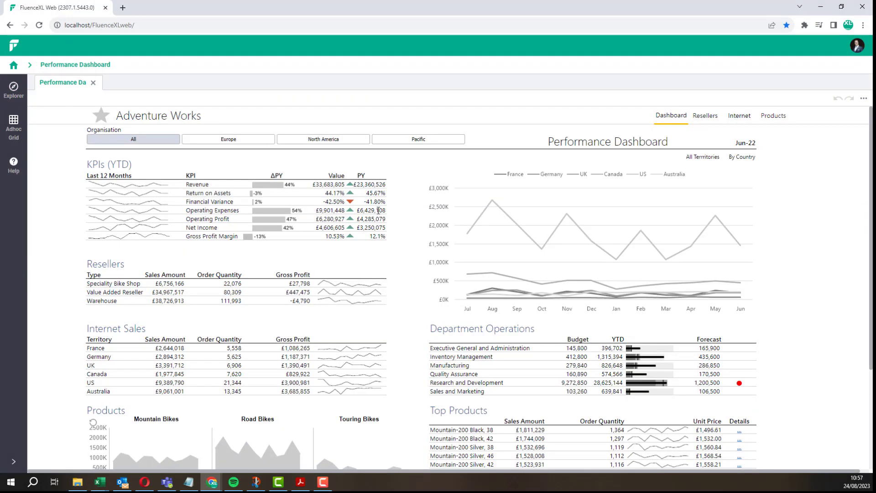
Filter the dashboard to Europe, North America, Pacific and back to Europe, then show the Resellers page
click(242, 143)
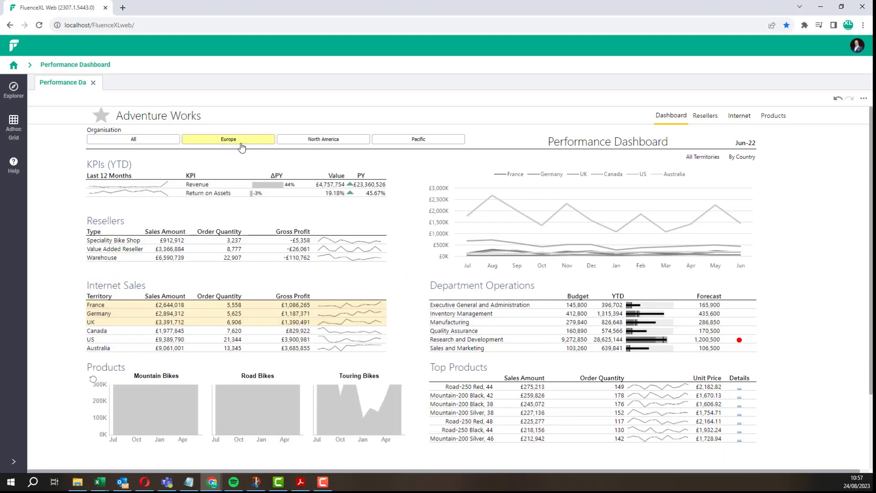
click(319, 145)
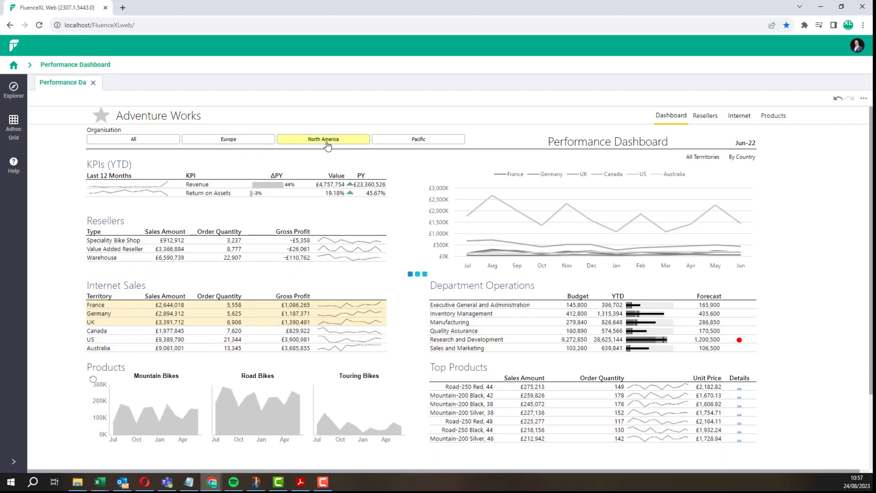
click(413, 145)
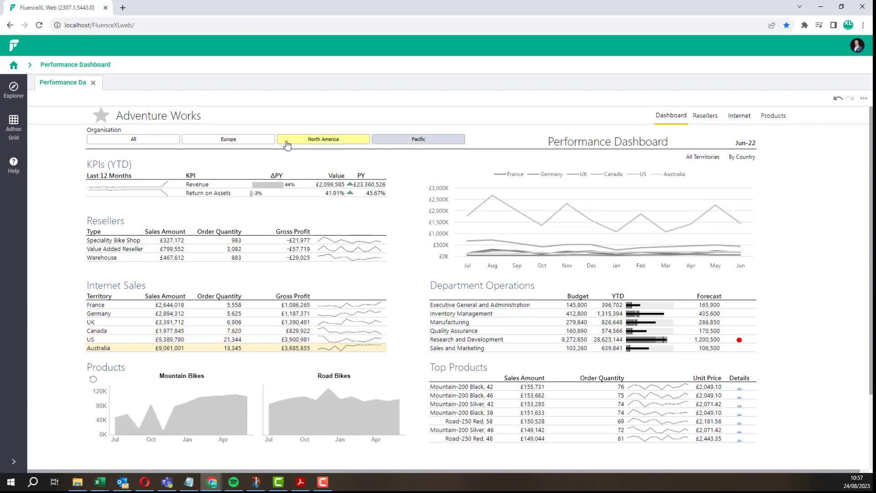
click(263, 142)
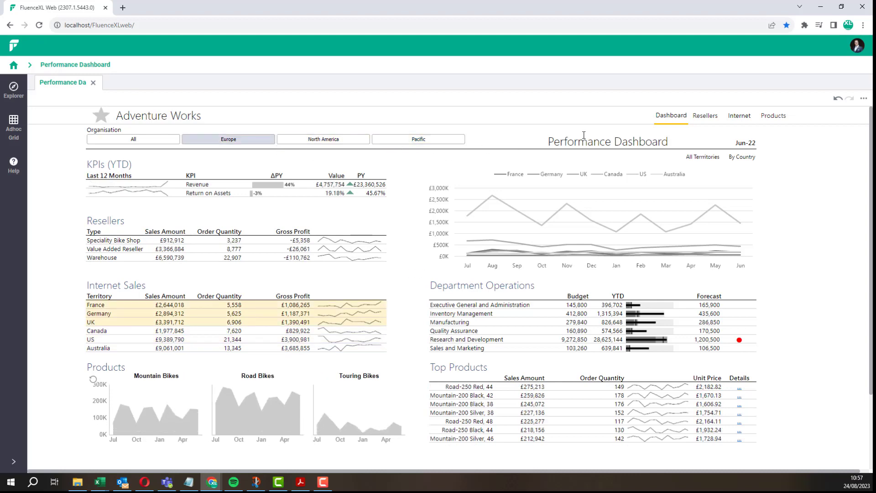
click(703, 121)
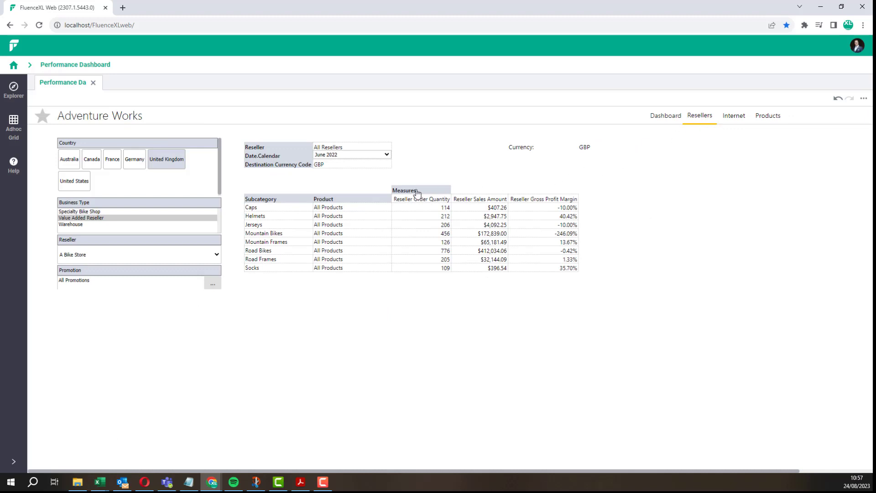
Pivot the Resellers grid so subcategories run across columns, expanding then collapsing All Products
click(280, 203)
double_click(350, 217)
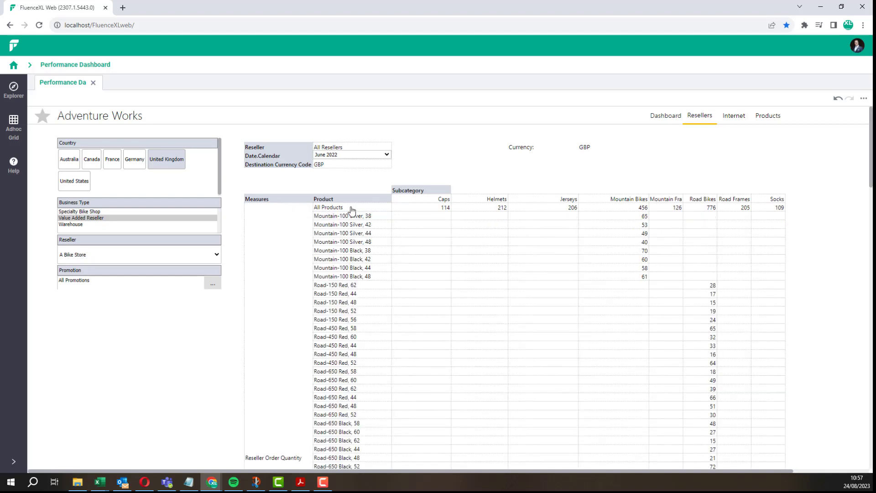
double_click(351, 208)
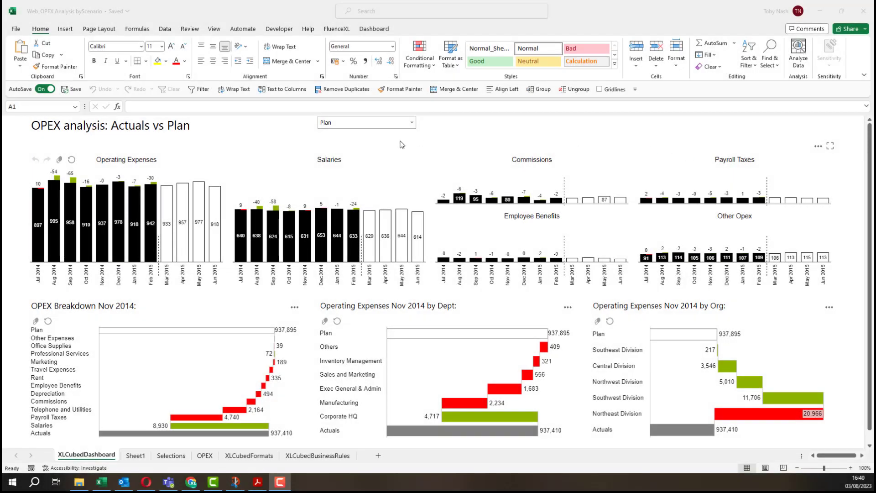
Switch the OPEX scenario to Forecast and focus the dashboard on December 2014 salaries
click(377, 126)
click(373, 146)
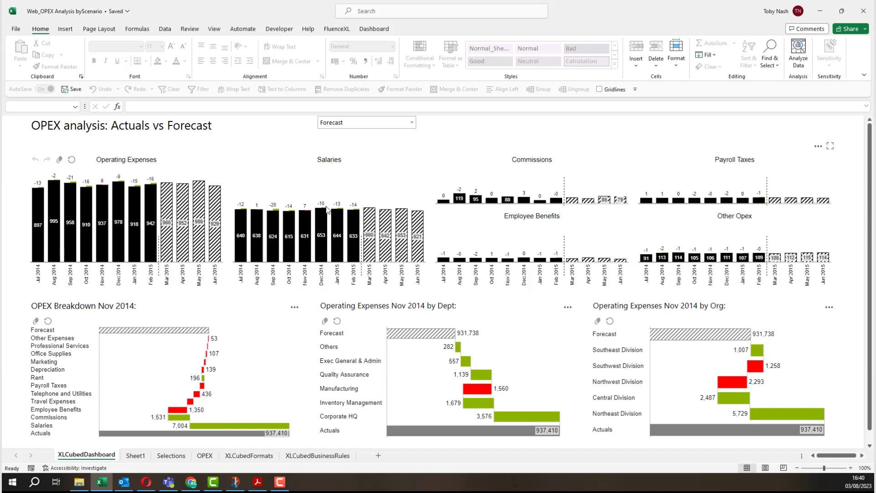
mouse_move(327, 218)
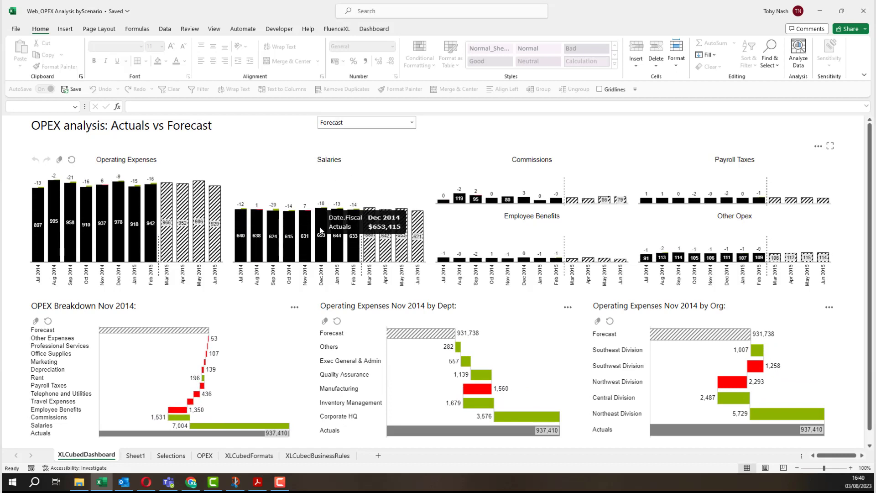
click(321, 230)
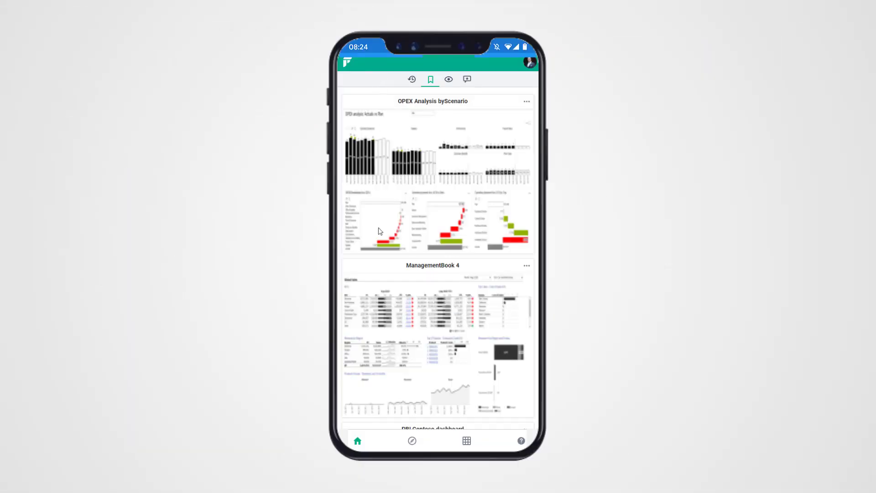
Open OPEX Analysis byScenario from the 2023 folder and set its scenario to Forecast
click(412, 441)
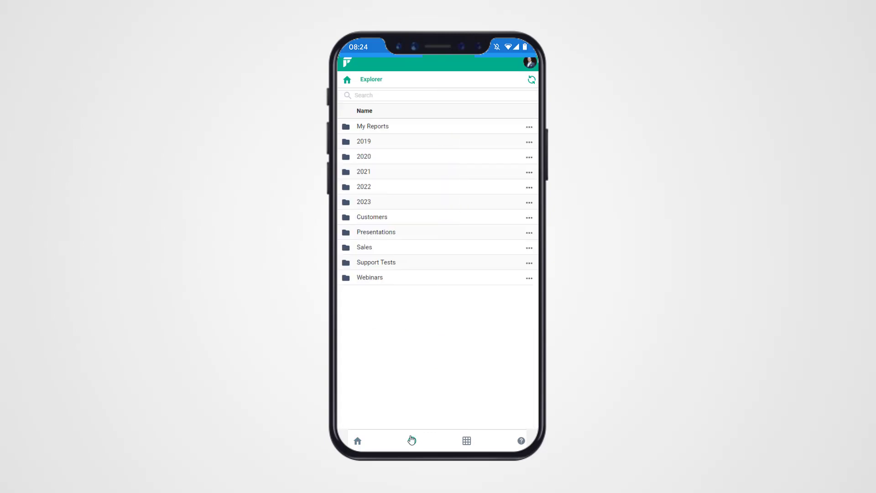
click(392, 201)
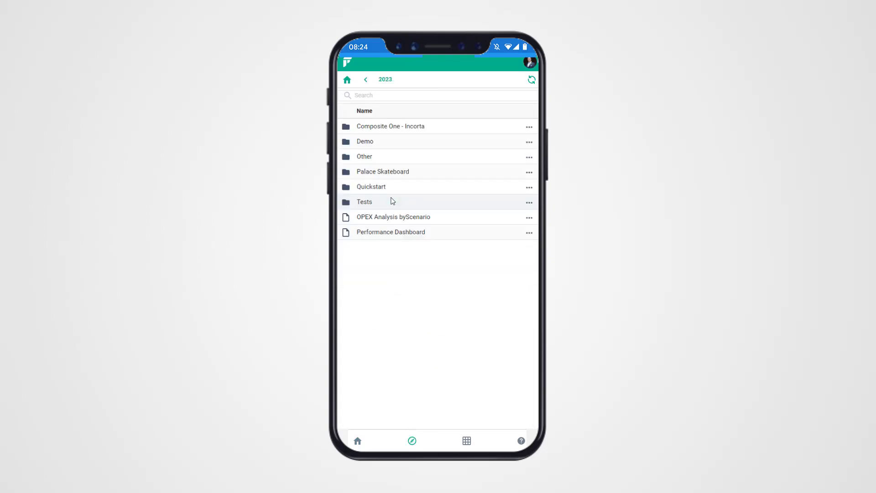
click(393, 218)
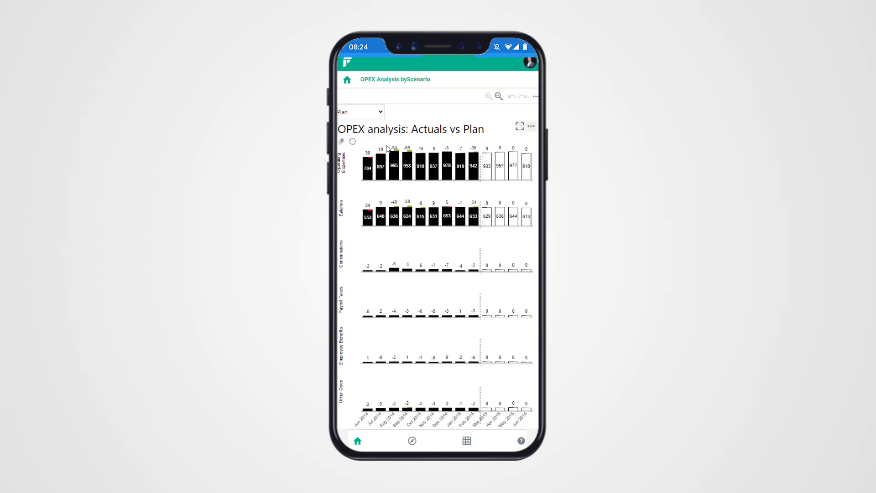
click(381, 117)
click(378, 132)
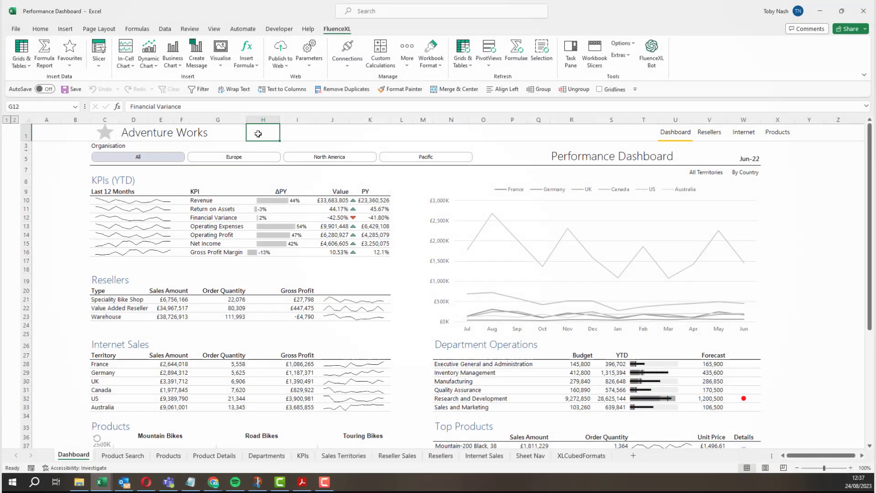
Enter 'Revision August 23' in cell H1 and bring up the Publish to Web window
click(258, 134)
text(Re)
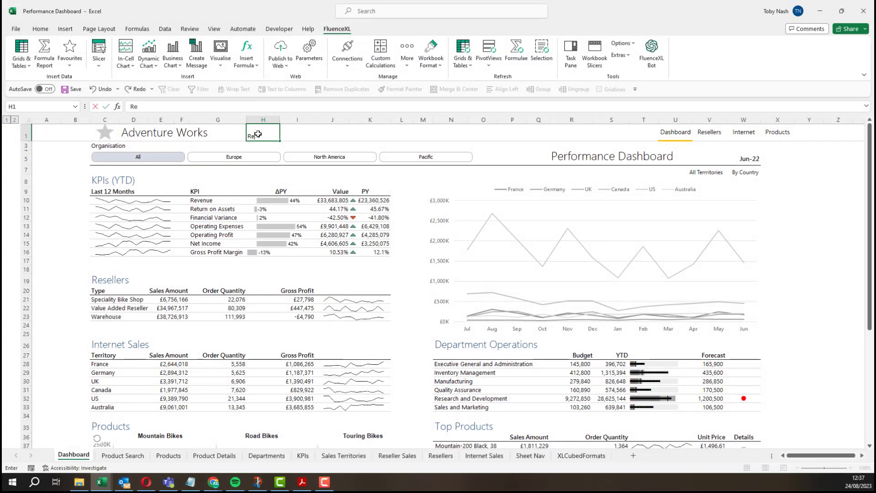
text(vision AUgust 23)
key(Return)
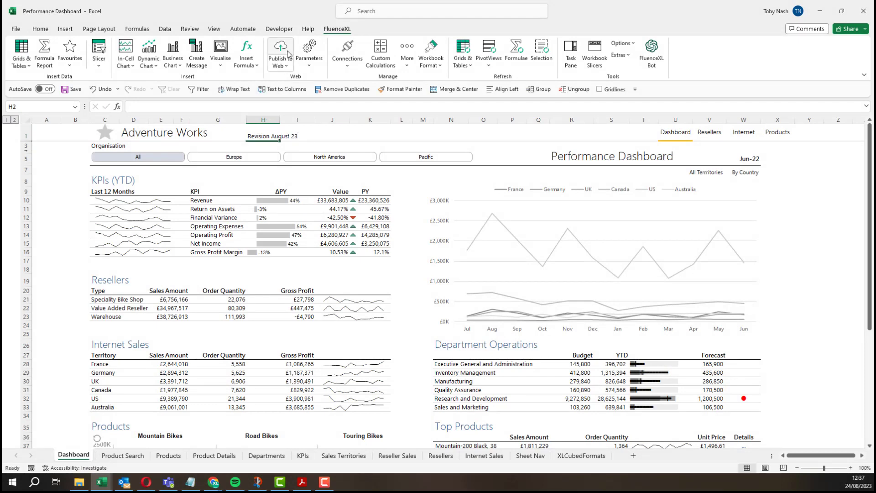
click(287, 53)
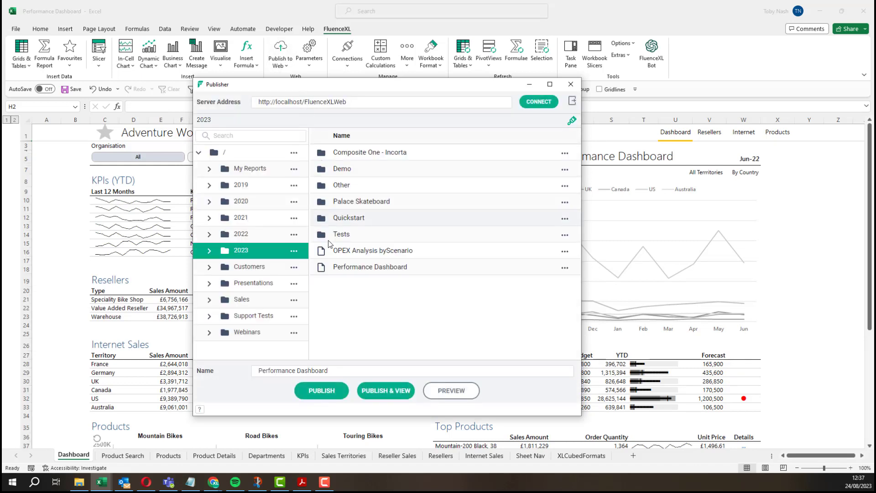
Republish Performance Dashboard over the existing copy, then filter the web dashboard to Europe
click(325, 388)
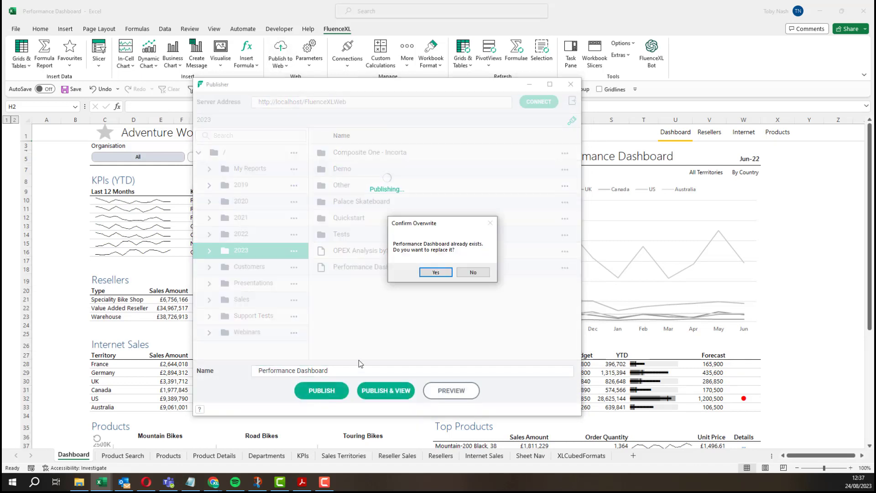
click(429, 273)
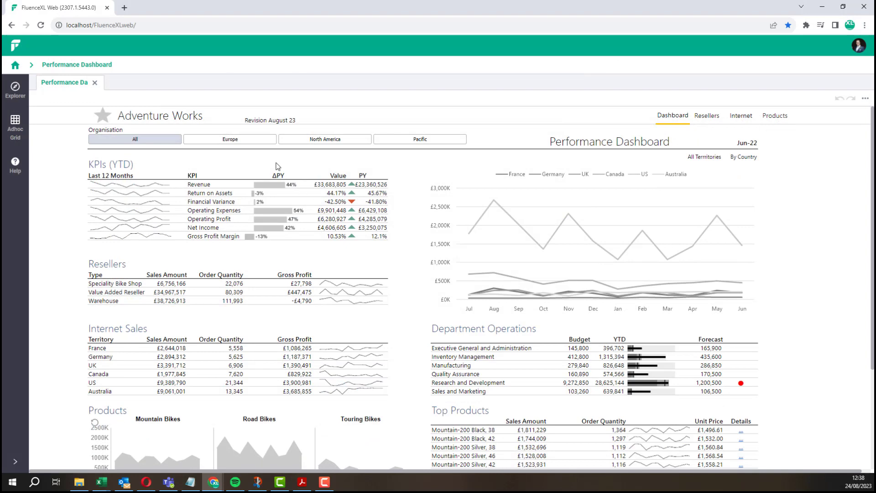
click(255, 145)
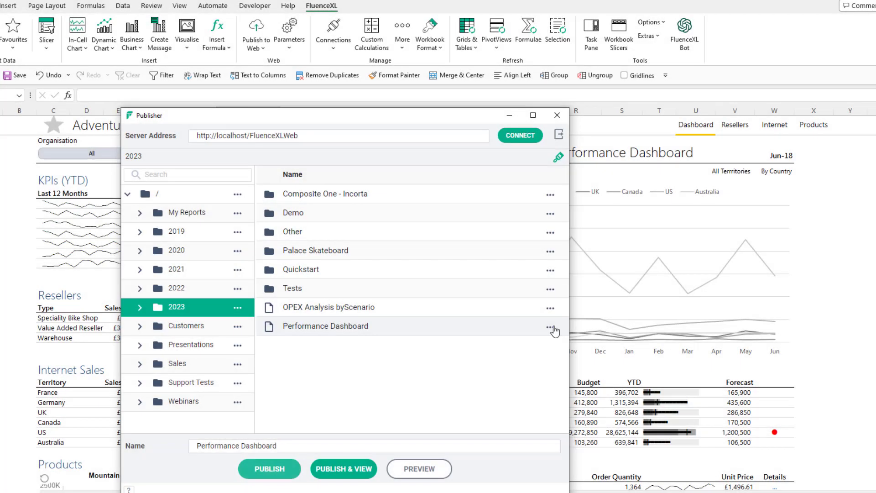
In the dashboard's Manage settings, set the History tab's Live Version to revision 16
click(551, 328)
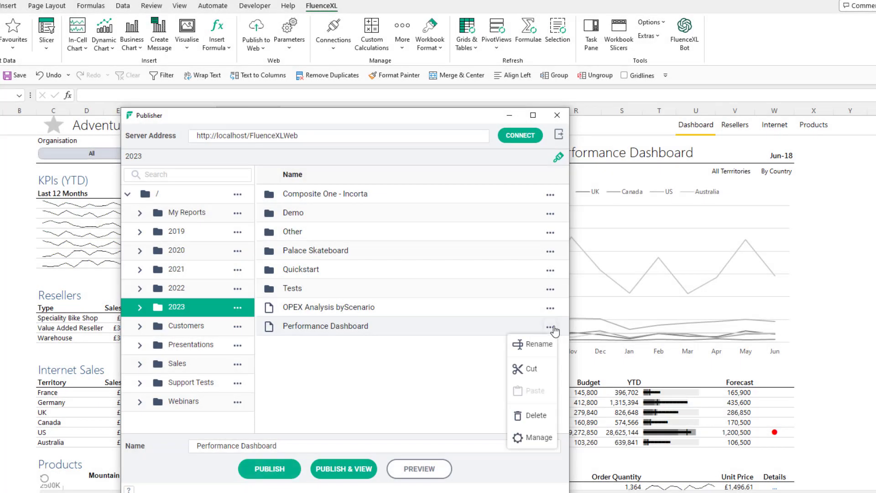
click(539, 438)
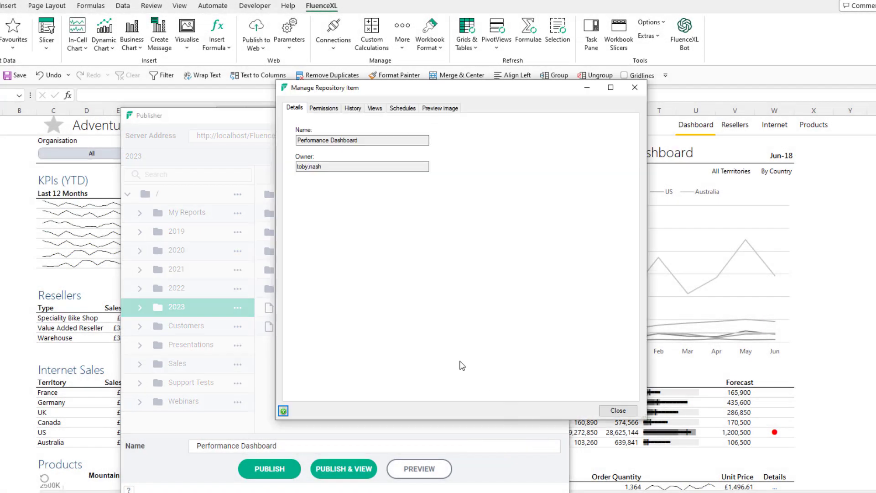
click(352, 108)
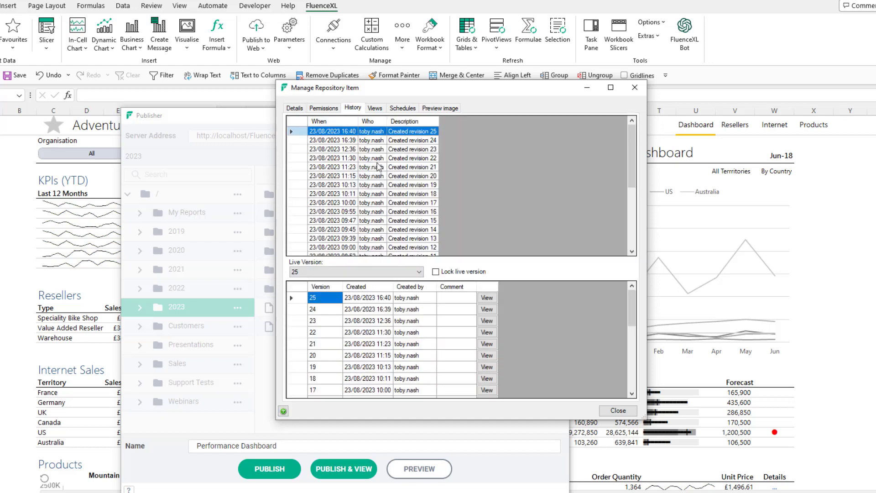
click(406, 272)
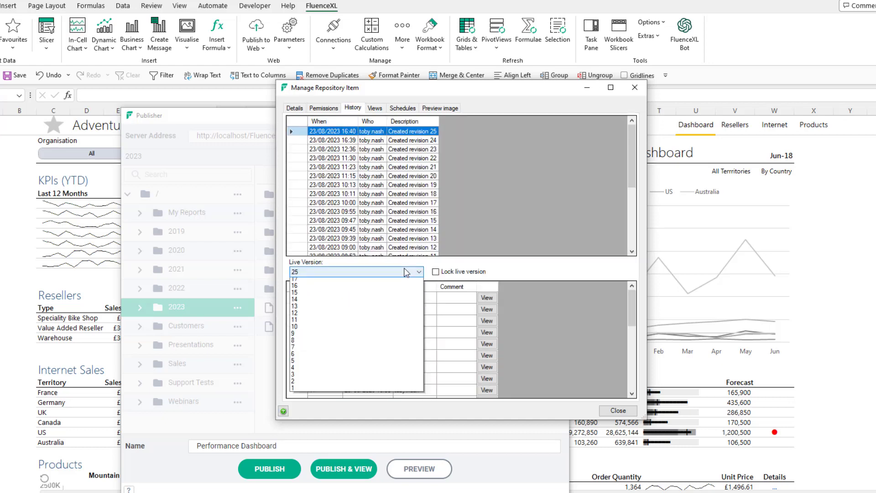
click(403, 343)
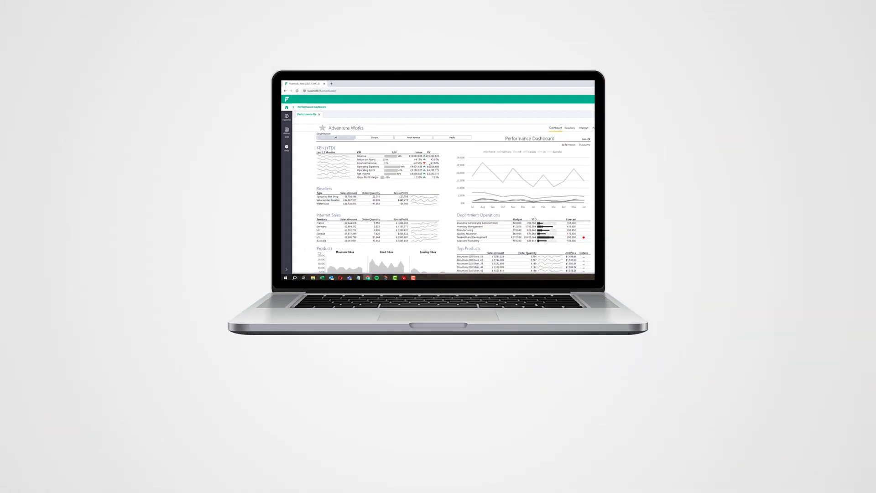
Switch the Performance Dashboard's organisation filter to Europe, then to North America
click(380, 139)
click(416, 138)
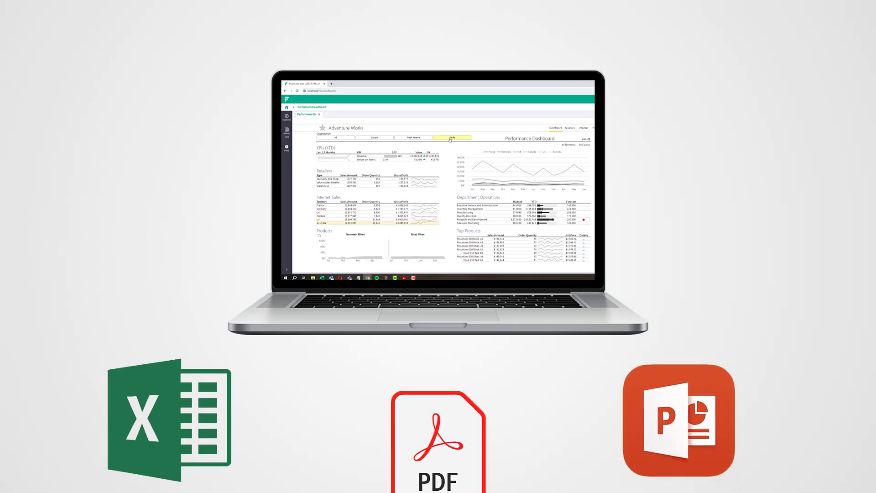